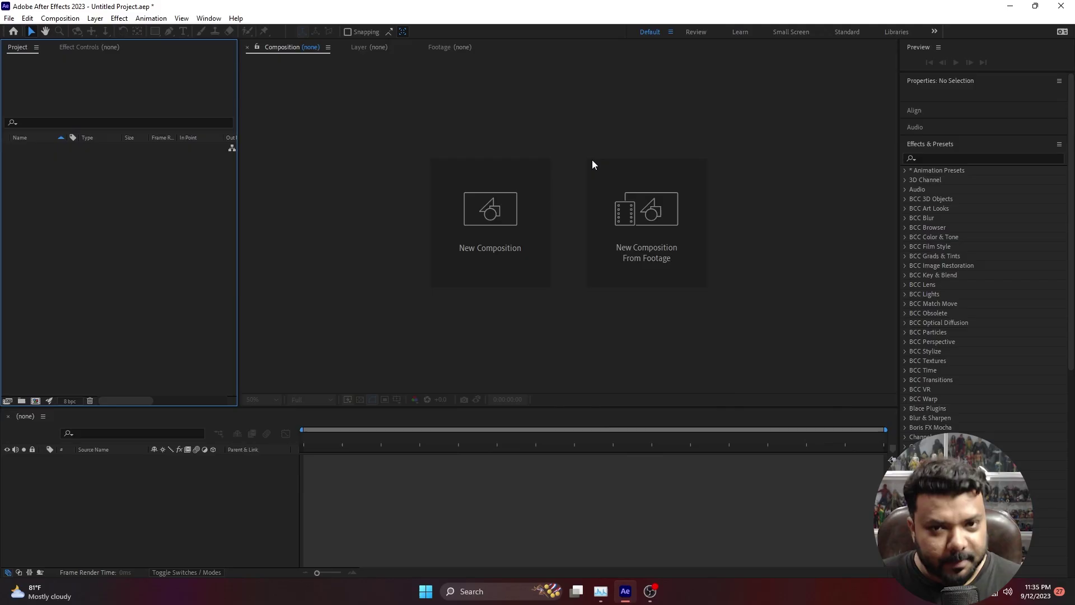
Create a new composition named Bleed
{"action": "left_click", "coordinate": [516, 217]}
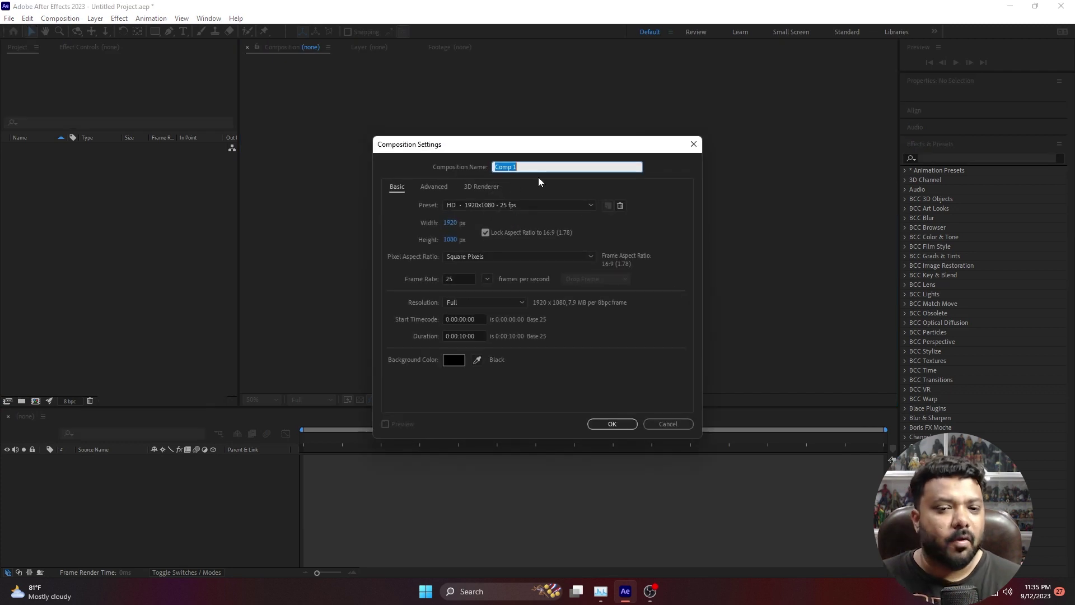
{"action": "type", "text": "Bl"}
{"action": "type", "text": "eed"}
{"action": "key", "text": "Return"}
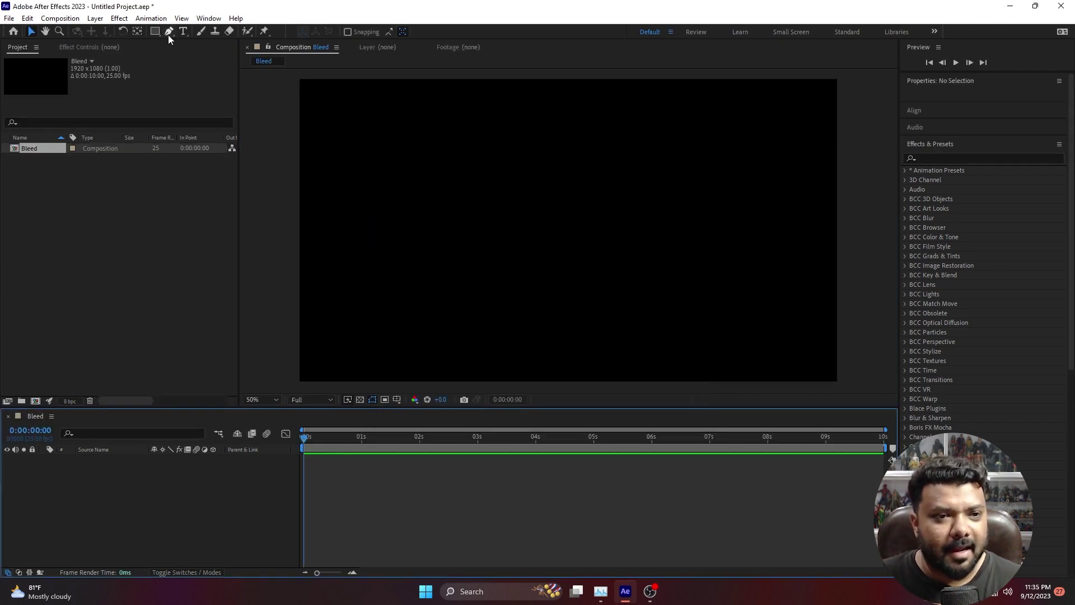
Add a VAMPIRE text layer and move it to the centre of the frame
{"action": "left_click", "coordinate": [183, 32]}
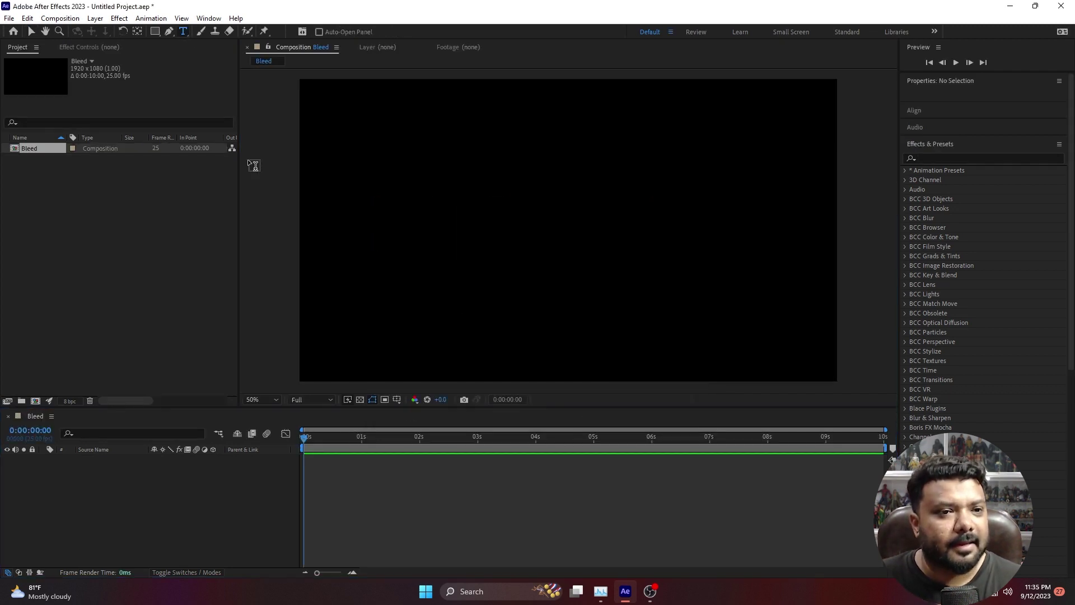
{"action": "left_click", "coordinate": [483, 254]}
{"action": "type", "text": "V"}
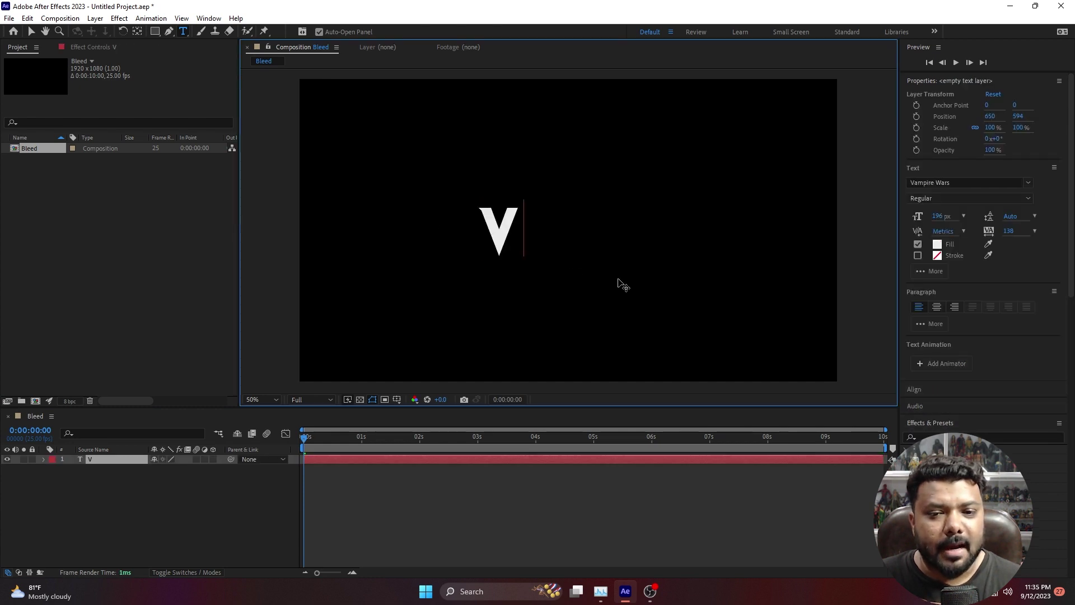
{"action": "type", "text": "ampire"}
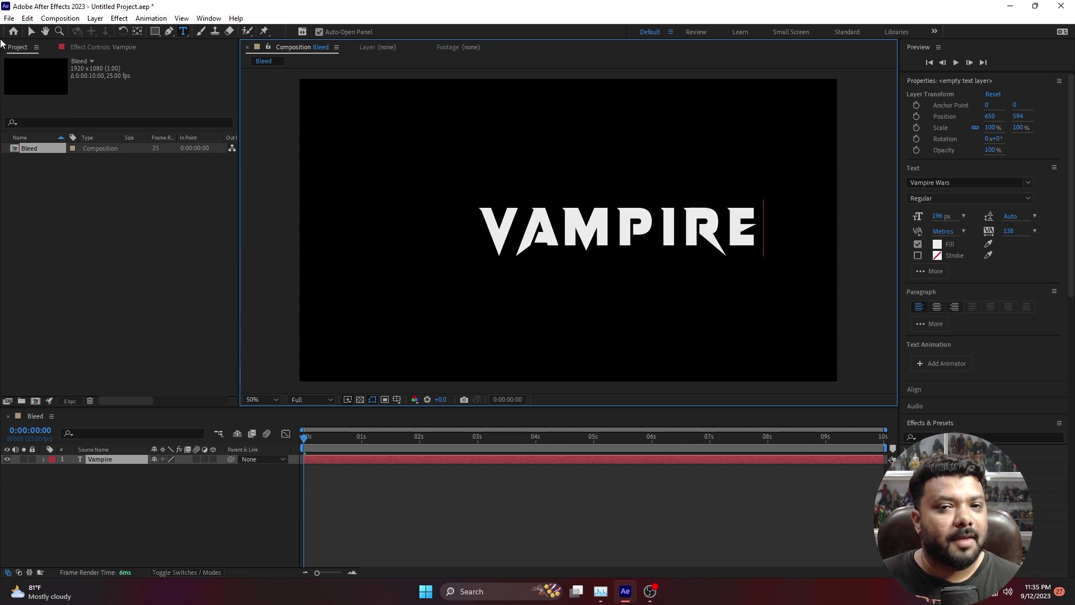
{"action": "left_click", "coordinate": [31, 32]}
{"action": "left_click_drag", "start_coordinate": [562, 234], "coordinate": [509, 226]}
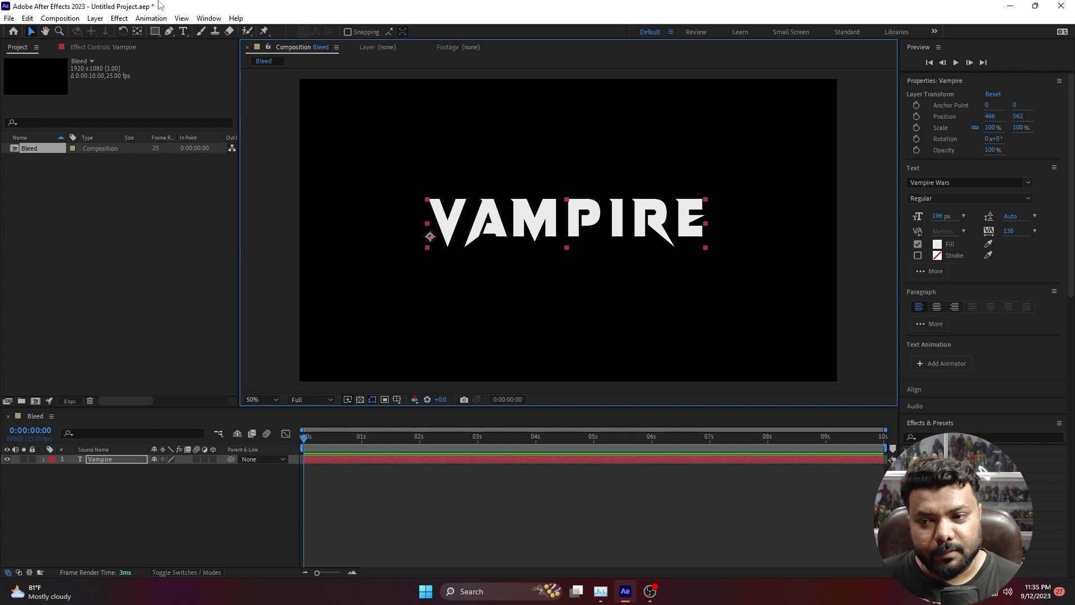
Open the Bleed extension from Window > Extensions and move its panel up to the middle left
{"action": "left_click", "coordinate": [207, 18]}
{"action": "mouse_move", "coordinate": [335, 80]}
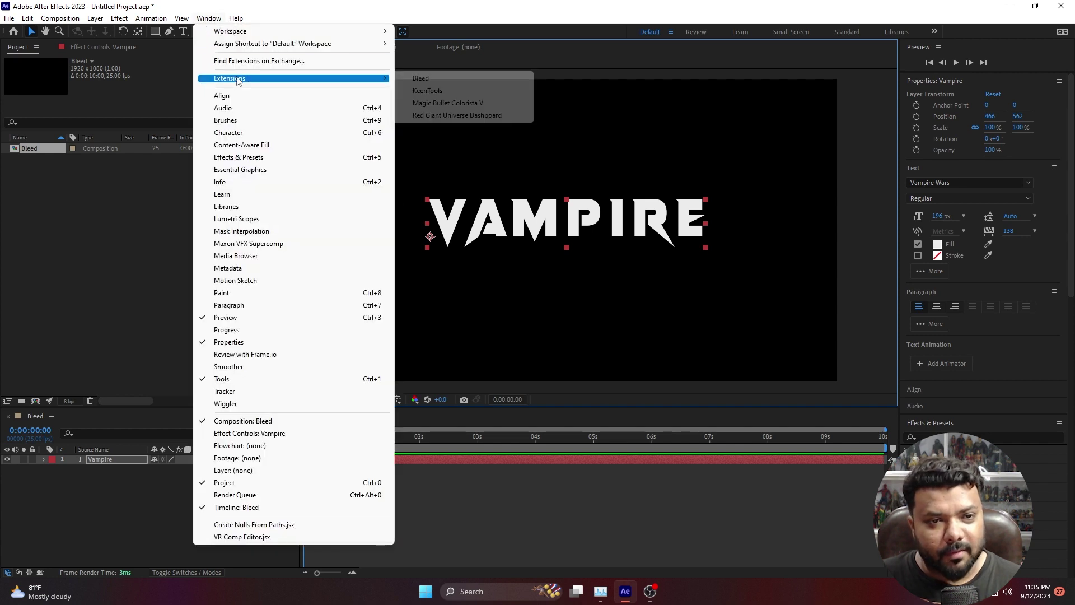
{"action": "left_click", "coordinate": [458, 82]}
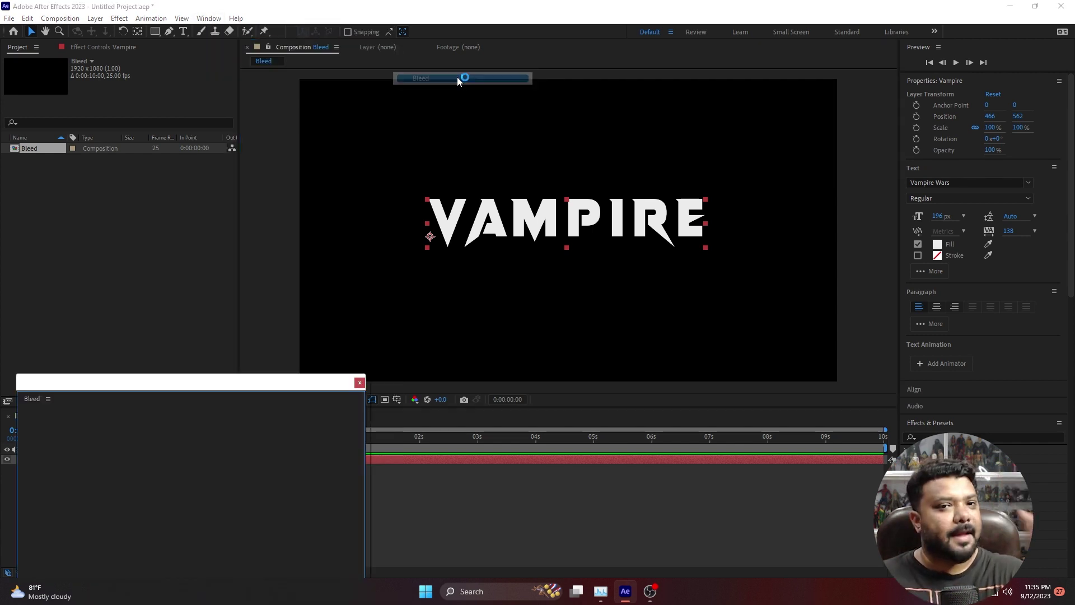
{"action": "left_click_drag", "start_coordinate": [87, 386], "coordinate": [149, 185]}
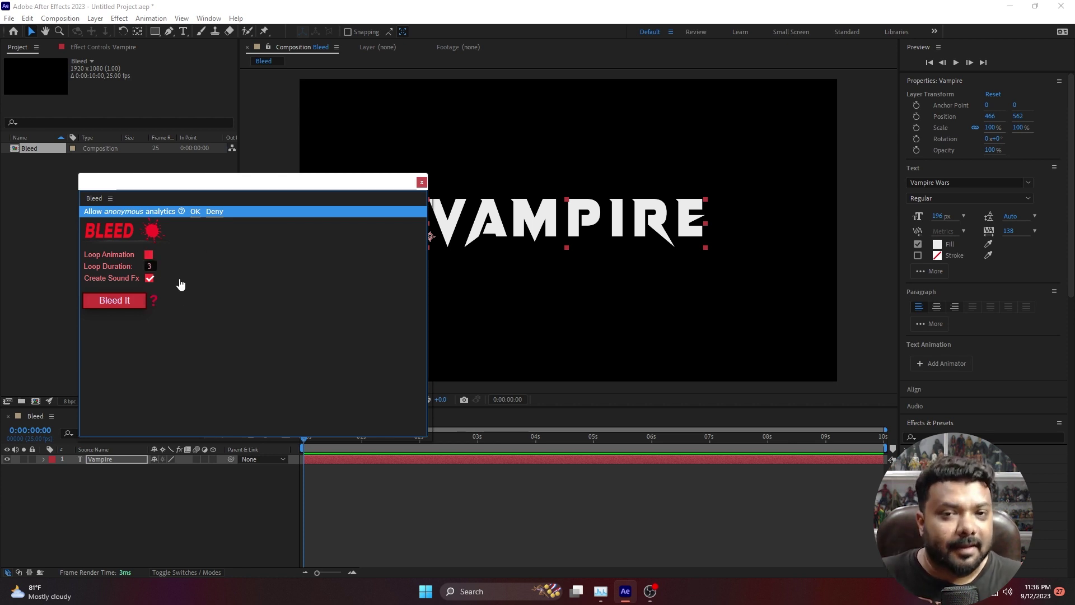
Apply Bleed It to VAMPIRE, close the panel, deselect the layer and preview the blood drips
{"action": "left_click", "coordinate": [128, 302]}
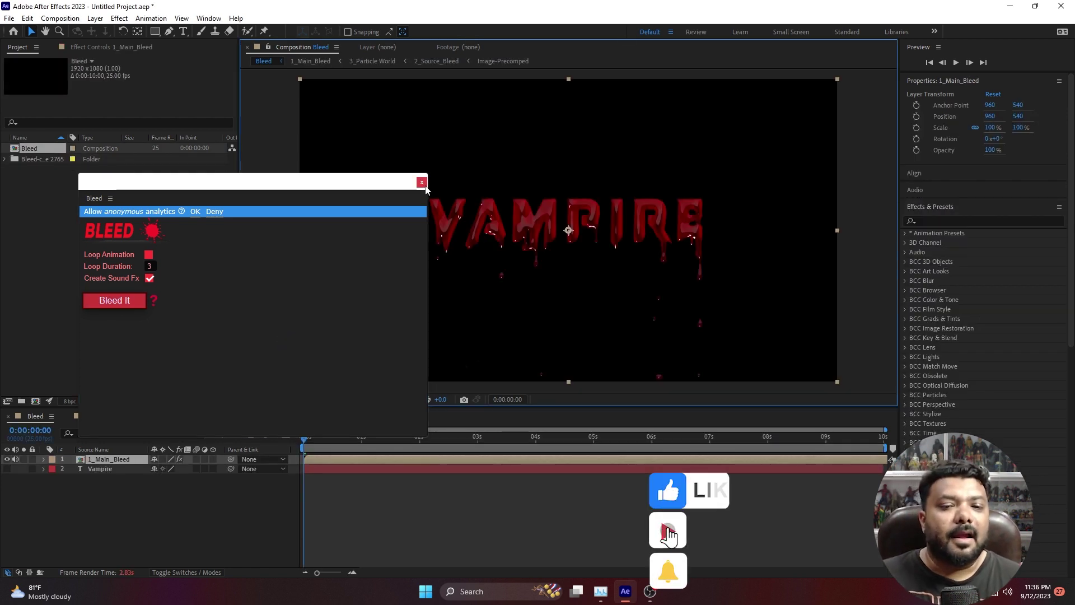
{"action": "left_click", "coordinate": [424, 185]}
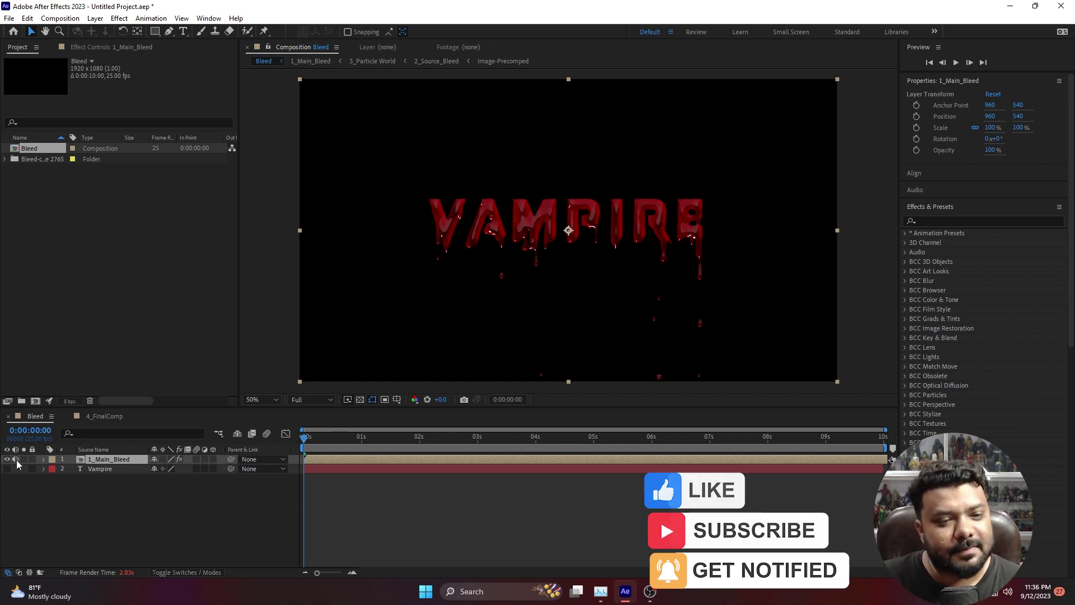
{"action": "left_click", "coordinate": [319, 515]}
{"action": "key", "text": "space"}
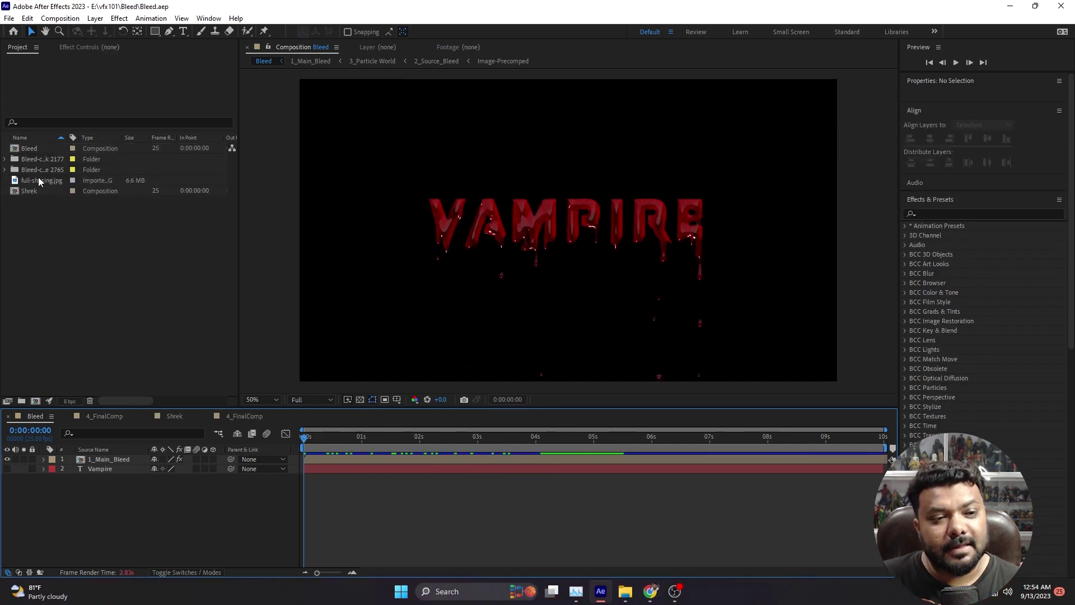
Place the forest image beneath the bleeding text in the timeline and preview the animation
{"action": "left_click", "coordinate": [39, 180]}
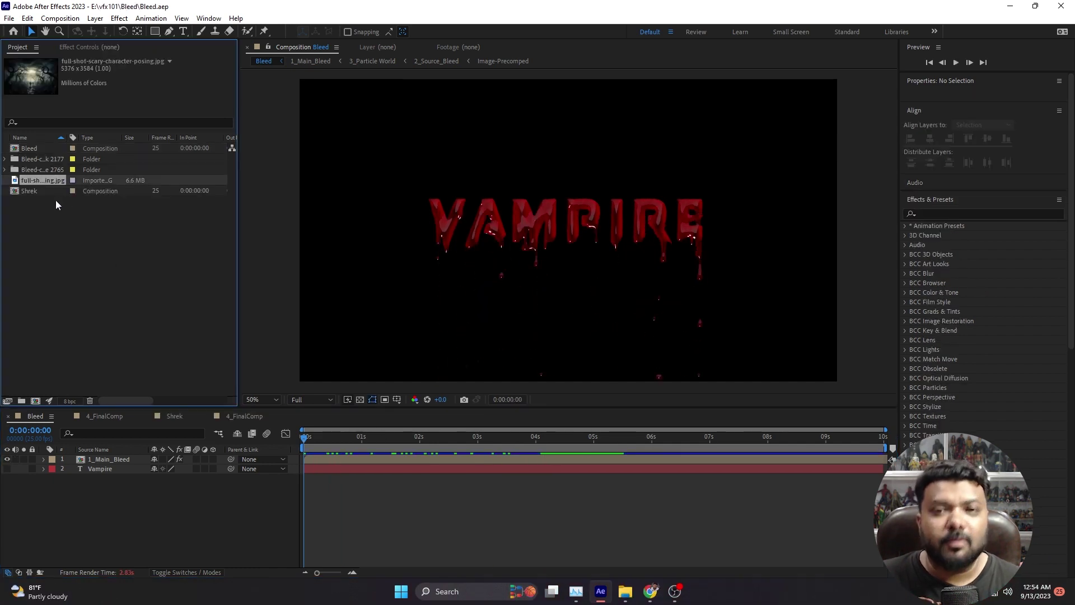
{"action": "left_click_drag", "start_coordinate": [168, 397], "coordinate": [126, 479]}
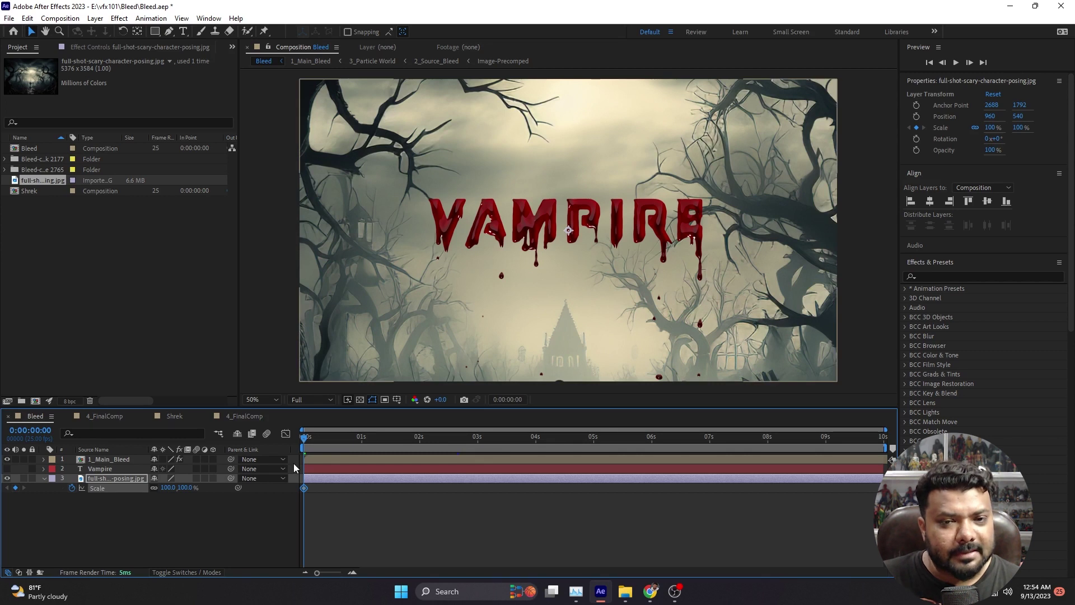
{"action": "key", "text": "End"}
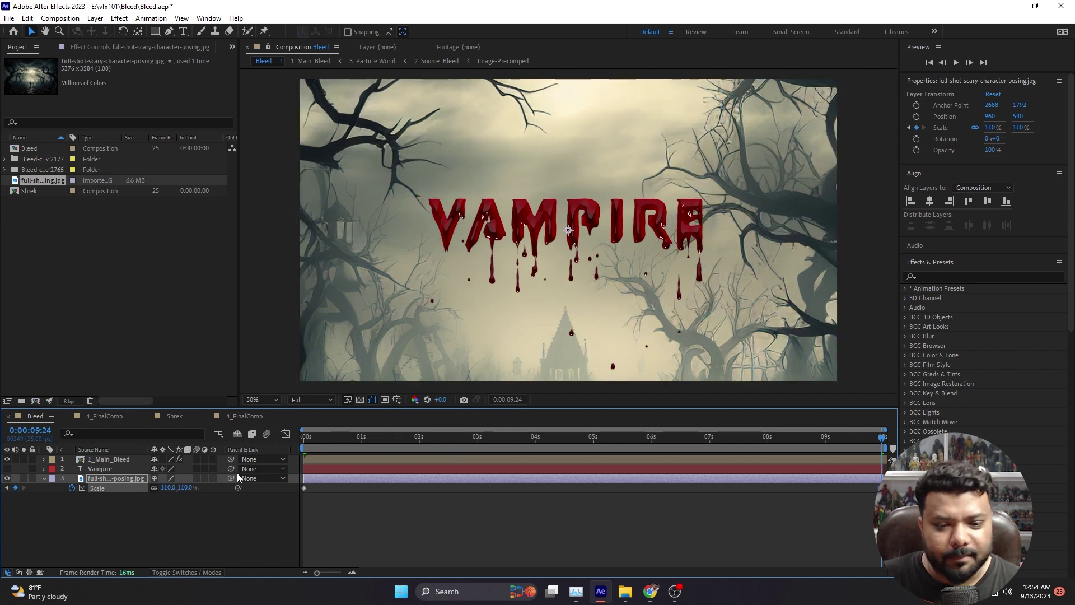
{"action": "key", "text": "space"}
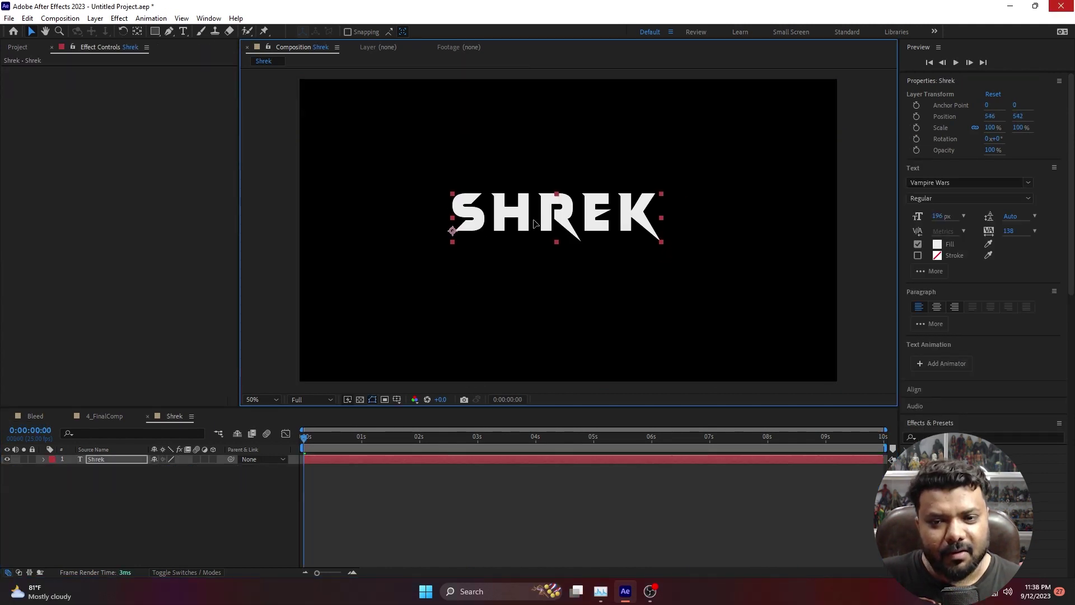
Change SHREK to the Shrek font at 273 px and move it to the frame centre
{"action": "left_click_drag", "start_coordinate": [534, 224], "coordinate": [535, 226]}
{"action": "left_click", "coordinate": [948, 182]}
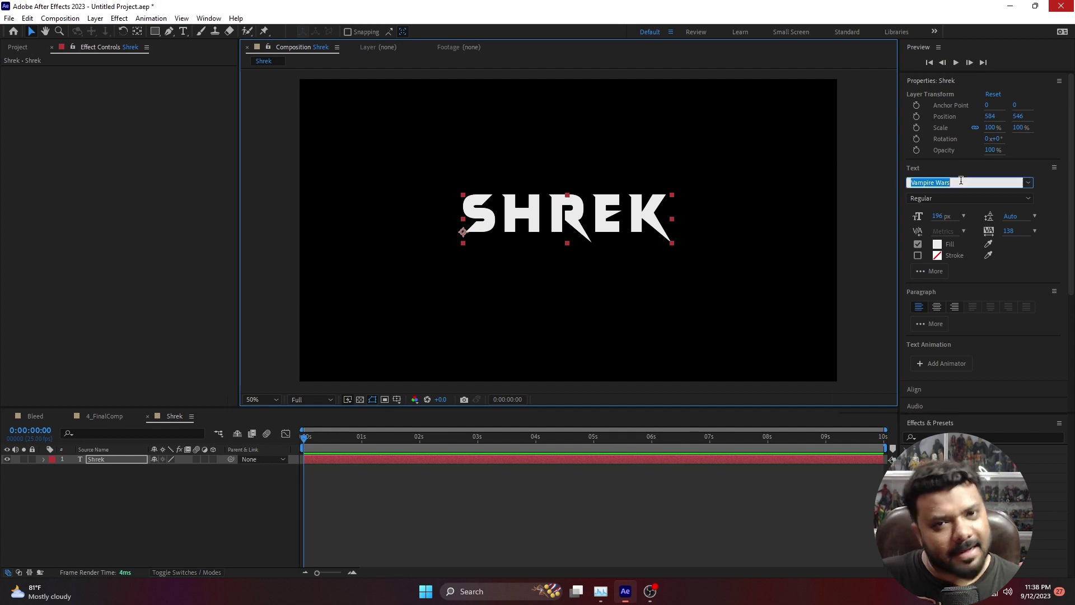
{"action": "type", "text": "sh"}
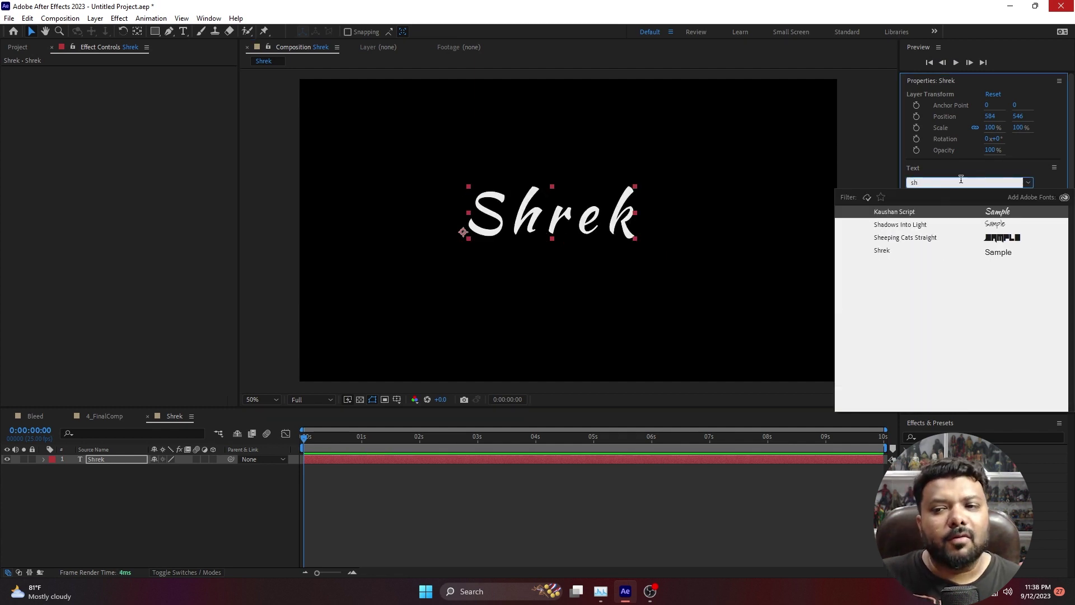
{"action": "left_click", "coordinate": [950, 250]}
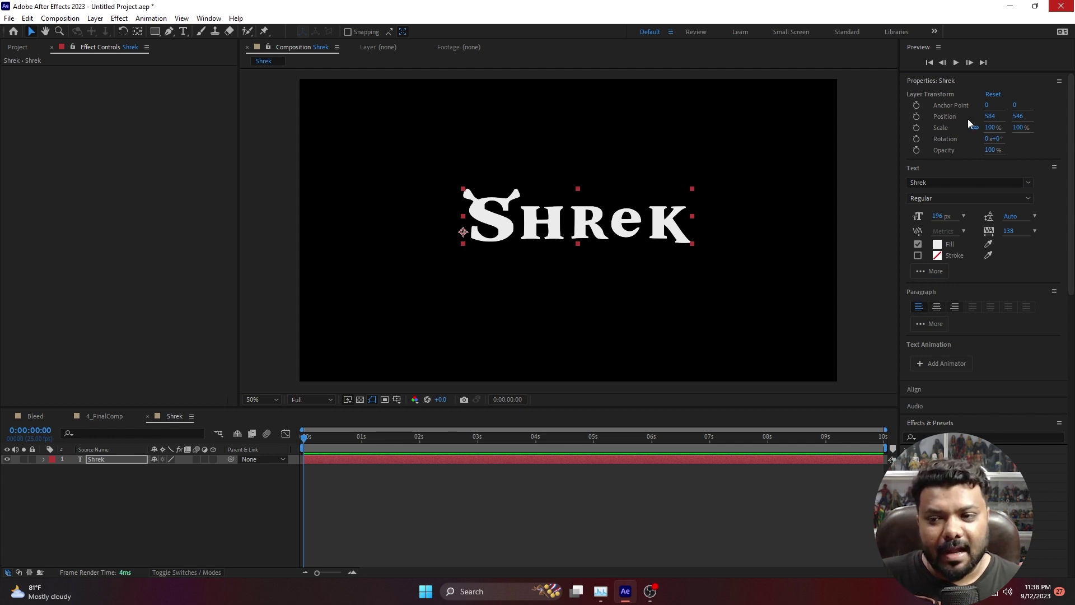
{"action": "left_click_drag", "start_coordinate": [937, 216], "coordinate": [981, 212]}
{"action": "left_click_drag", "start_coordinate": [578, 215], "coordinate": [540, 222]}
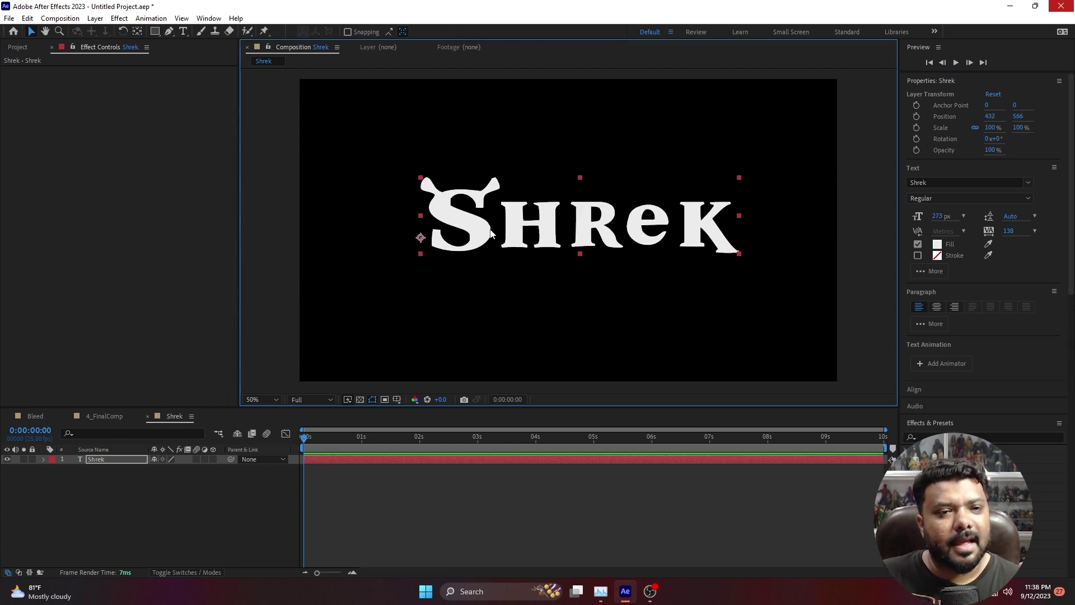
Show the Align panel, open the Bleed extension, apply Bleed It to SHREK, then close the panel
{"action": "left_click", "coordinate": [201, 21]}
{"action": "left_click", "coordinate": [250, 96]}
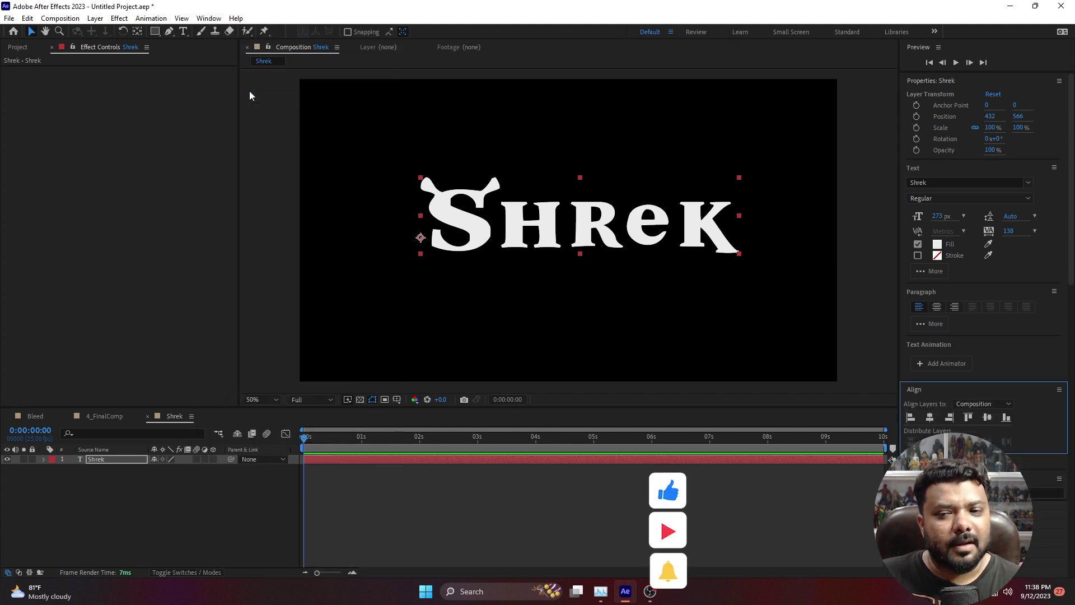
{"action": "left_click", "coordinate": [208, 19]}
{"action": "mouse_move", "coordinate": [370, 79]}
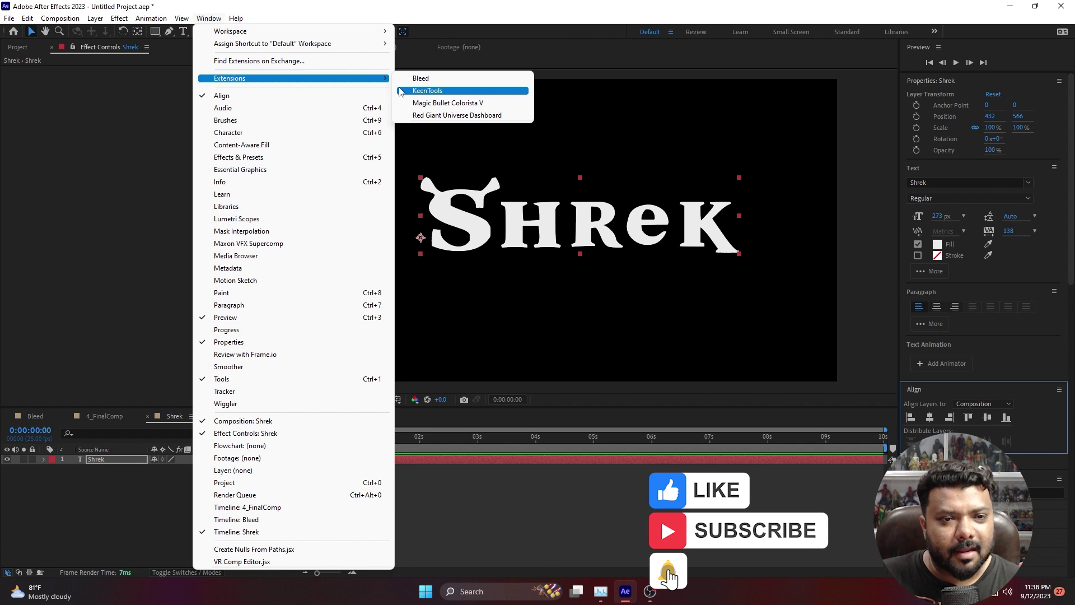
{"action": "left_click", "coordinate": [418, 78]}
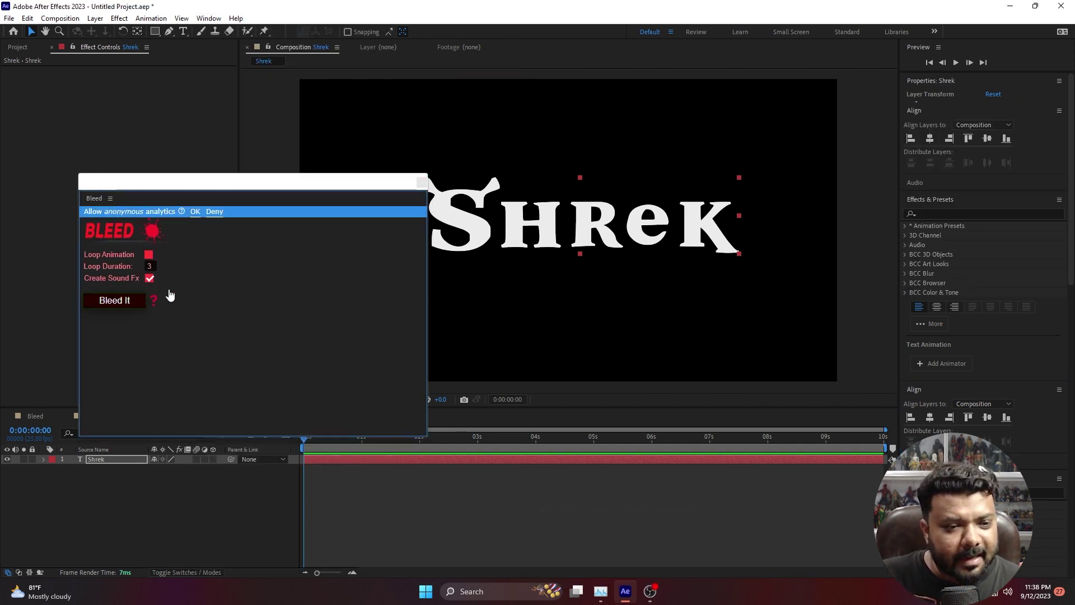
{"action": "left_click", "coordinate": [126, 300]}
{"action": "left_click", "coordinate": [421, 183]}
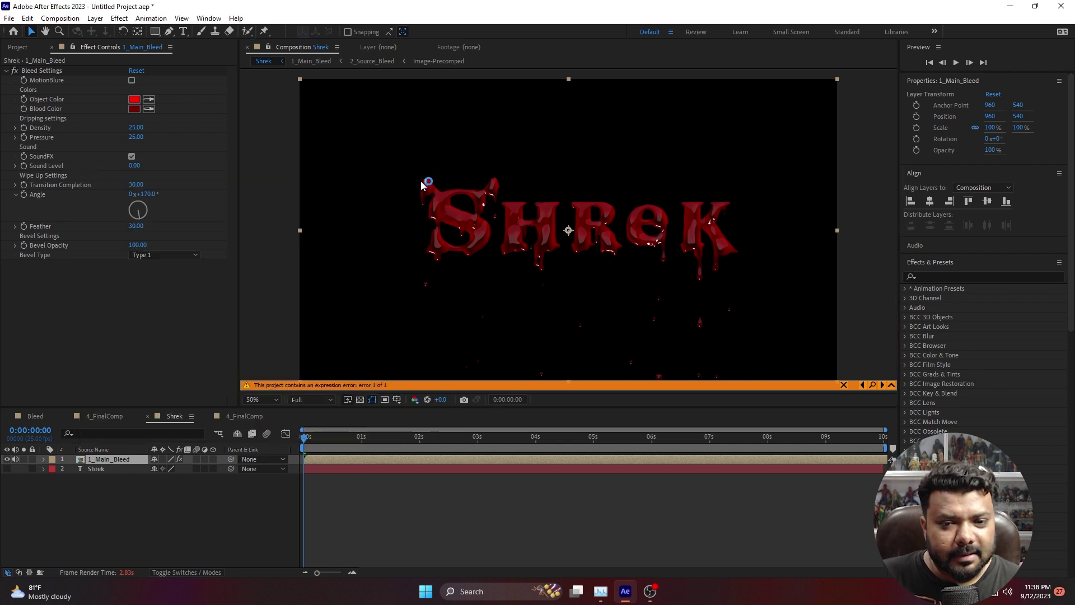
Change the bleed's Object Color from red to green
{"action": "left_click", "coordinate": [134, 101]}
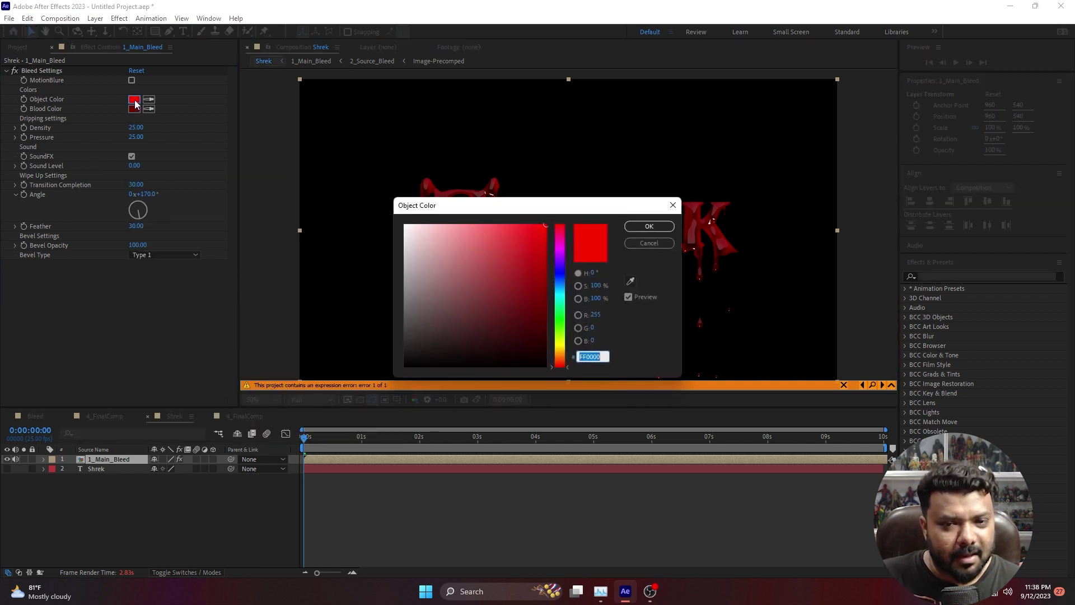
{"action": "left_click", "coordinate": [561, 322]}
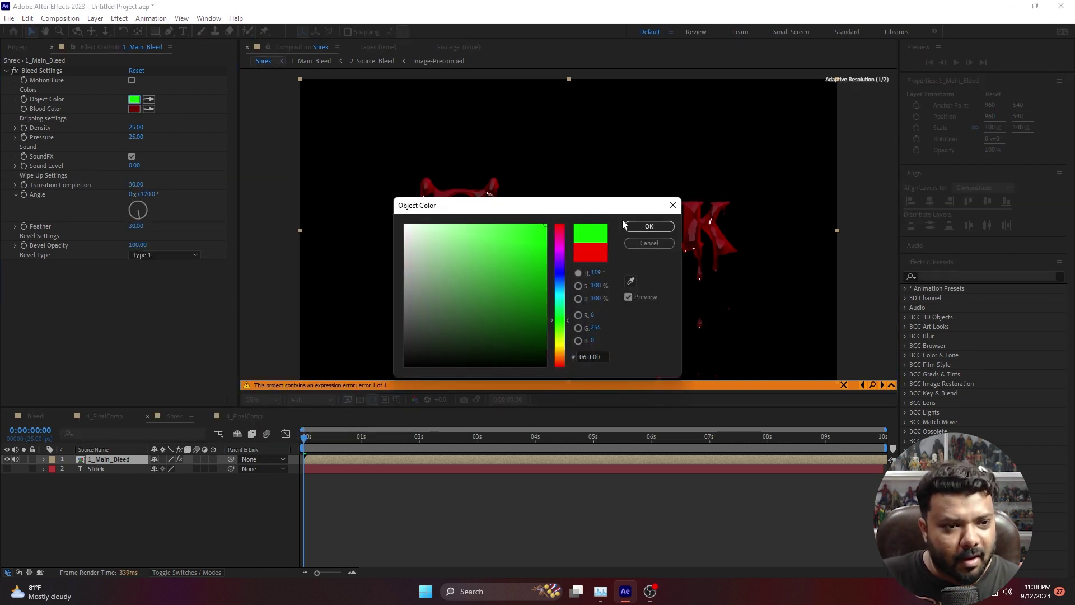
{"action": "left_click", "coordinate": [639, 226]}
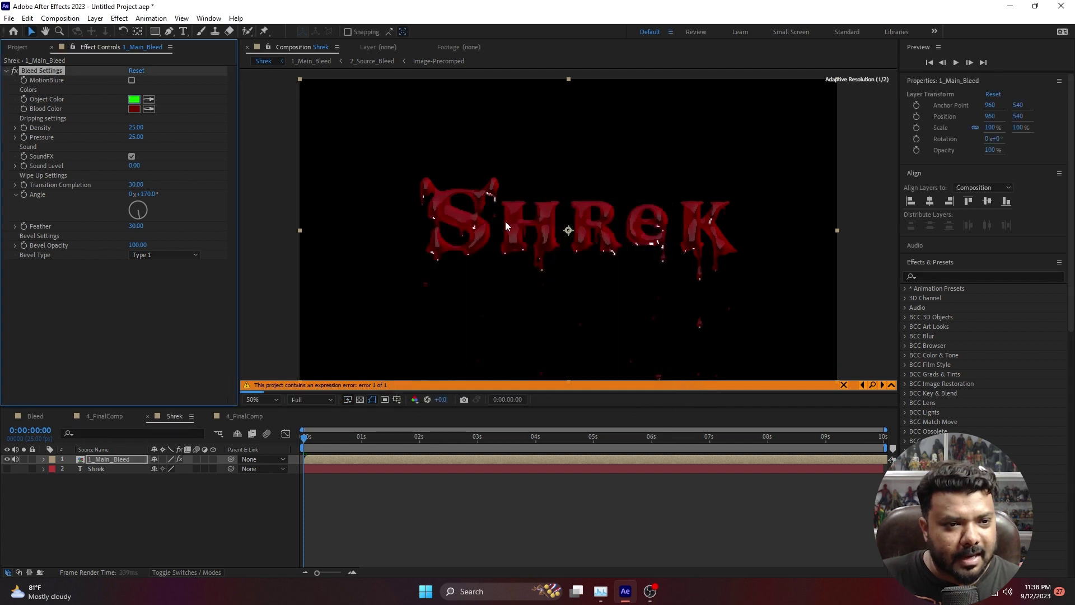
Change the Blood Color to green as well, then deselect the bleed layer
{"action": "left_click", "coordinate": [136, 112]}
{"action": "left_click", "coordinate": [559, 320]}
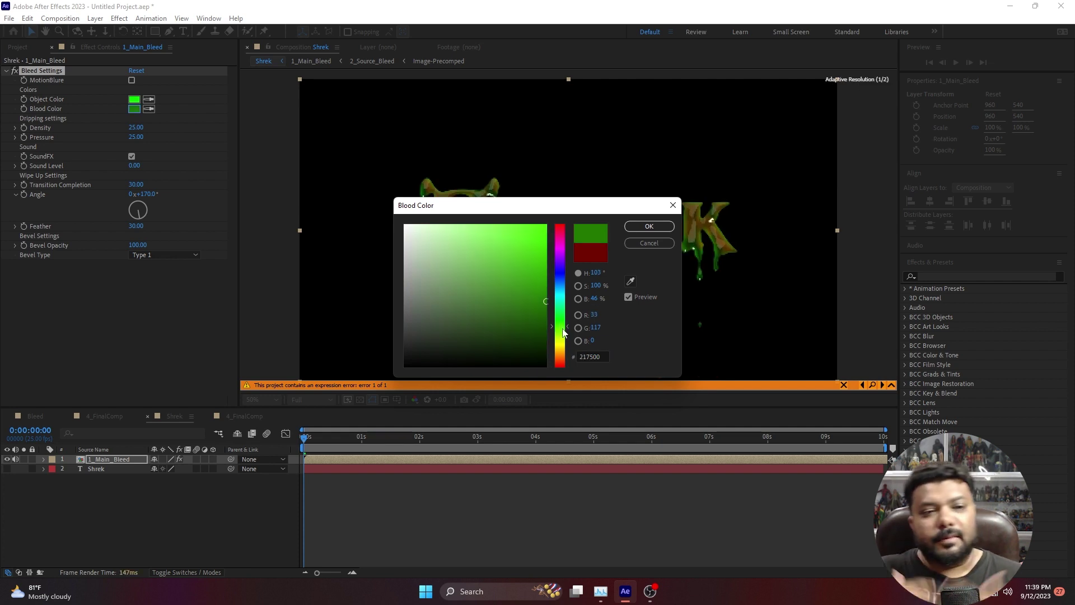
{"action": "left_click", "coordinate": [650, 226]}
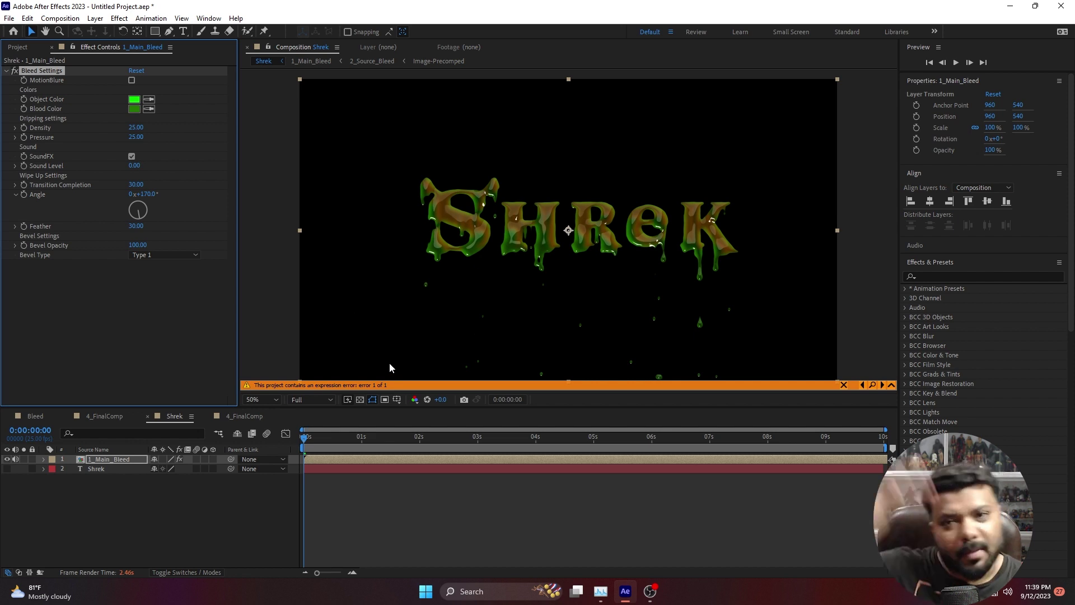
{"action": "left_click", "coordinate": [415, 500]}
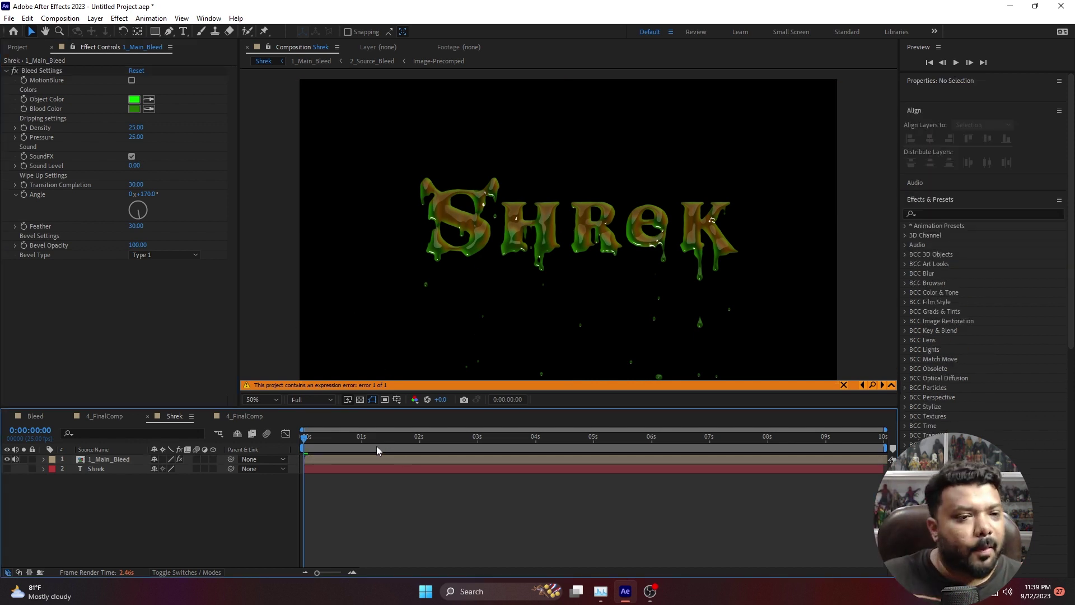
Jump to a frame showing the drips and set the Bevel Type to Type 3
{"action": "left_click", "coordinate": [392, 445]}
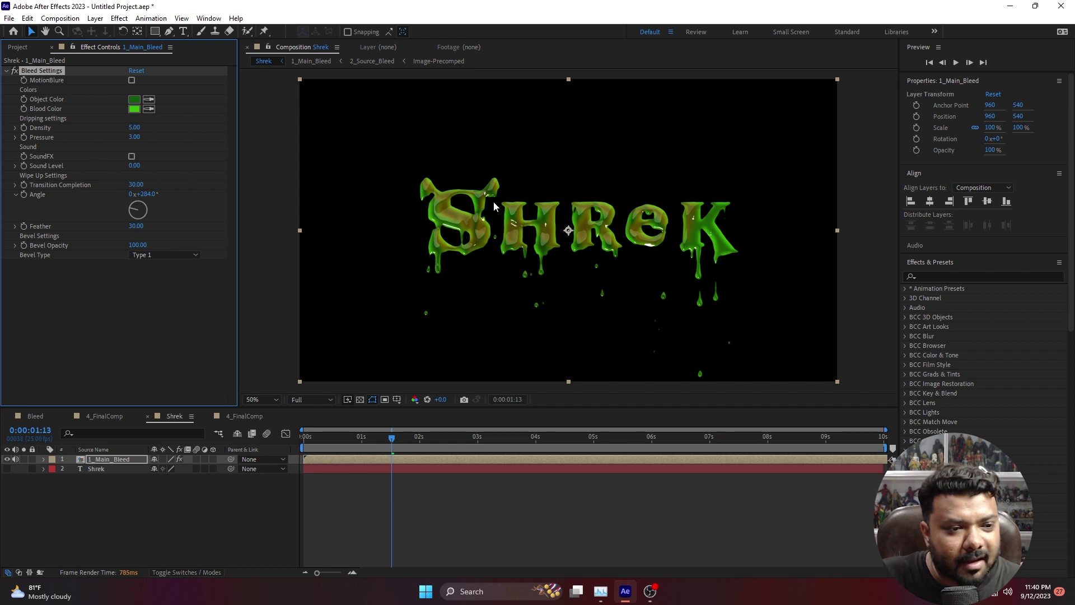
{"action": "left_click", "coordinate": [162, 255]}
{"action": "left_click", "coordinate": [180, 279]}
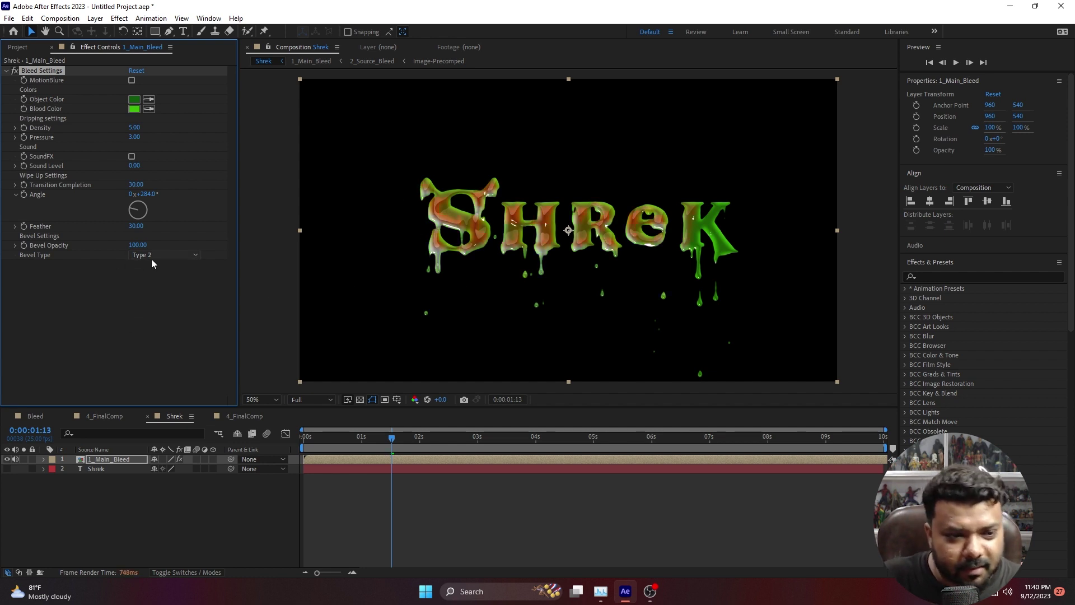
{"action": "left_click", "coordinate": [162, 256]}
{"action": "left_click", "coordinate": [164, 291]}
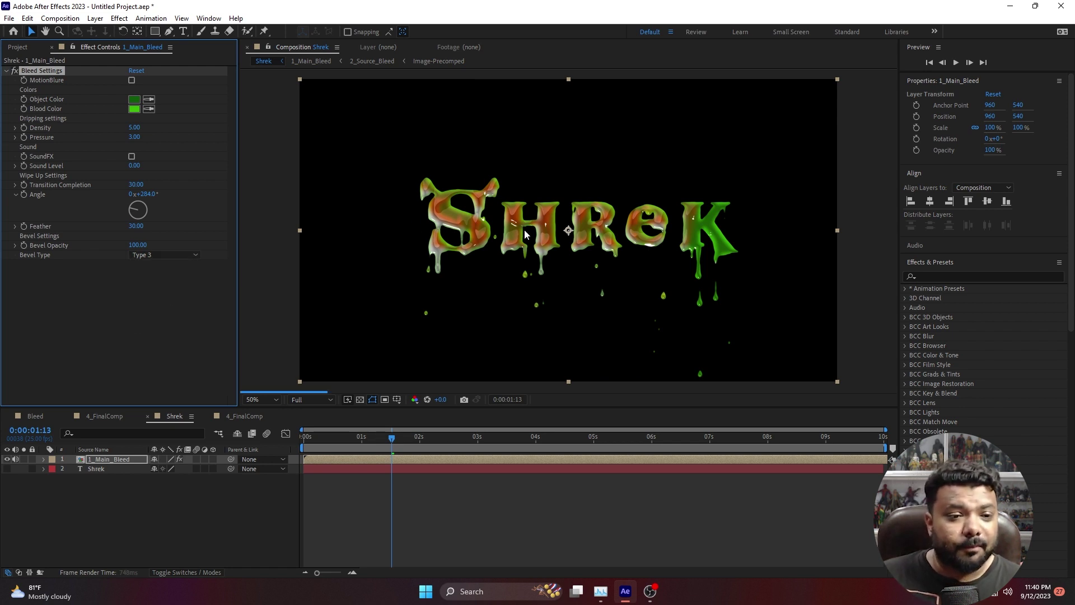